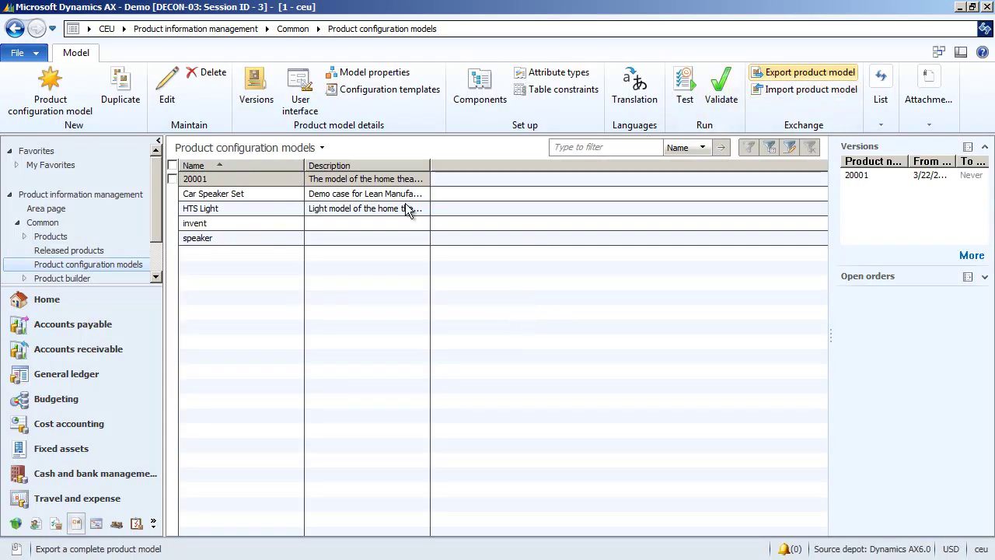
Step: Export product configuration model 20001 to DemoExport.xml on the desktop
left_click(378, 180)
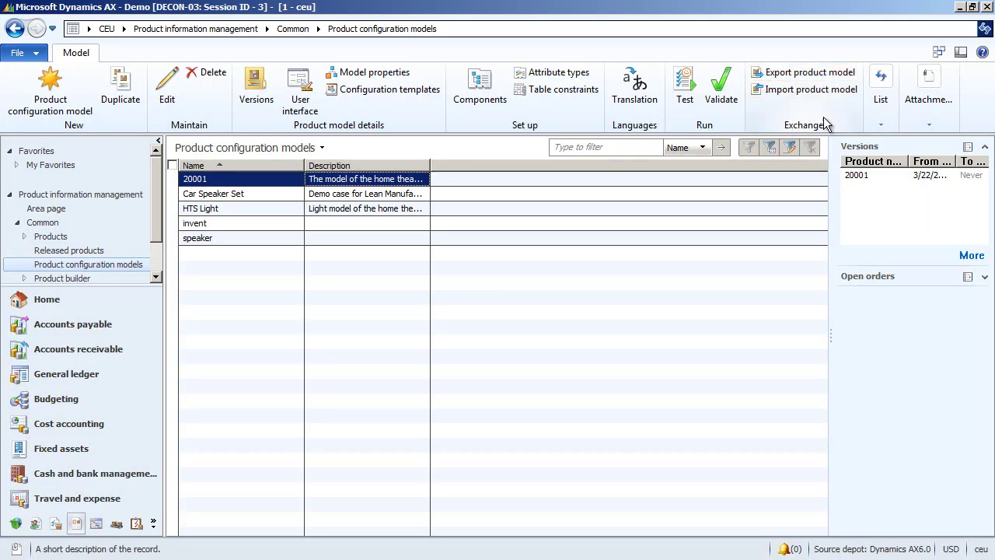
left_click(808, 73)
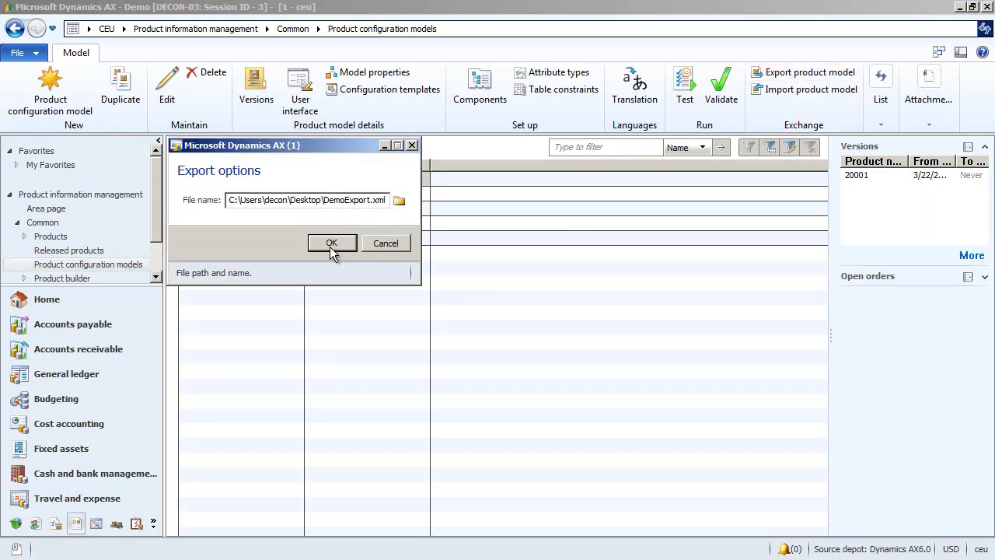
left_click(332, 244)
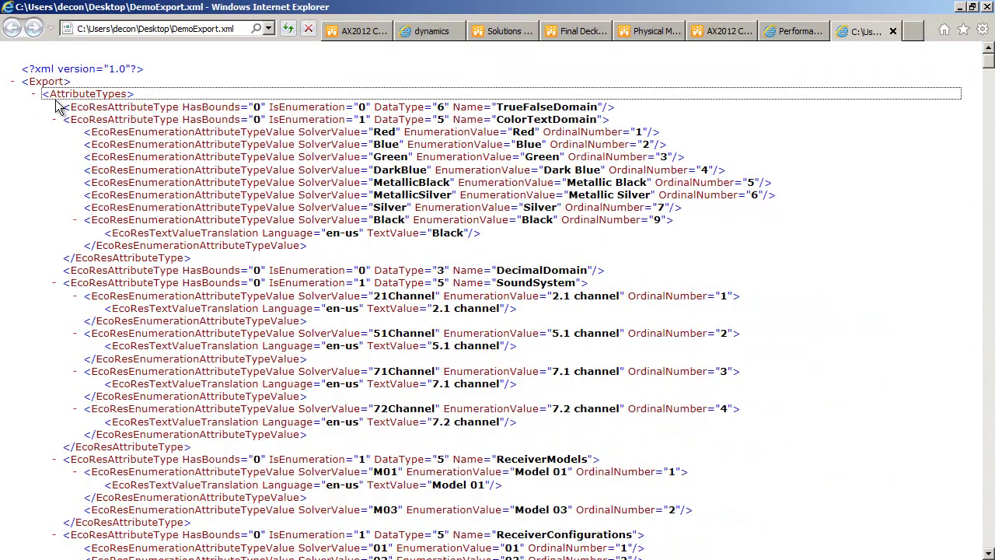
Step: In Internet Explorer, collapse the AttributeTypes, TableConstraintDefintions, Components and PCProductConfigurationModel nodes of DemoExport.xml
left_click(54, 96)
left_click(33, 94)
left_click(35, 106)
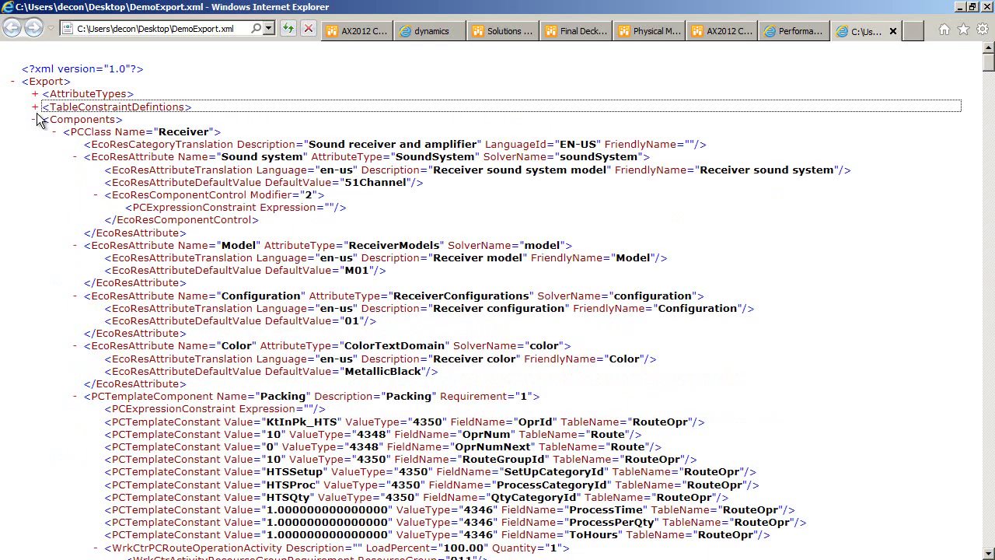
left_click(35, 119)
left_click(35, 131)
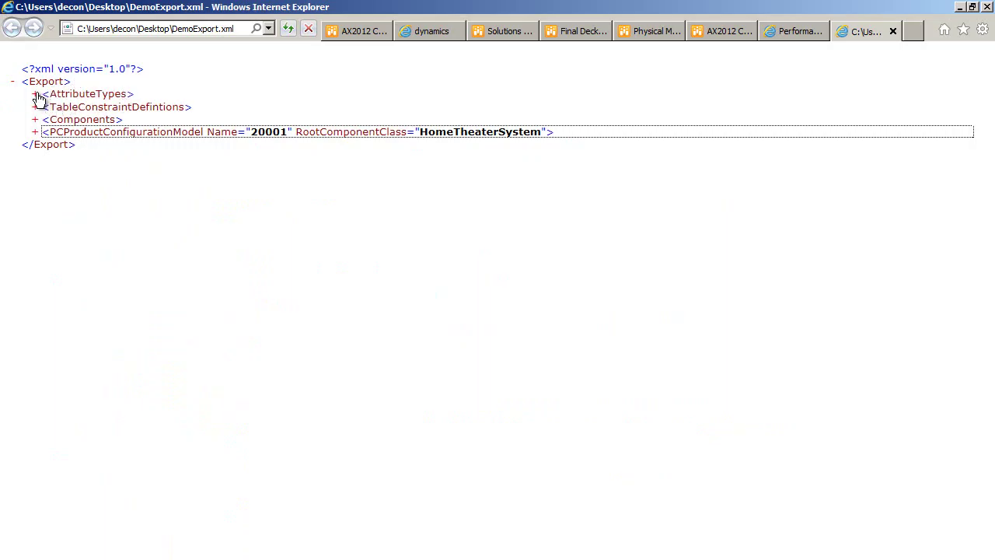
Step: Expand the AttributeTypes node to examine the ColorTextDomain attribute type, and collapse both again
left_click(35, 94)
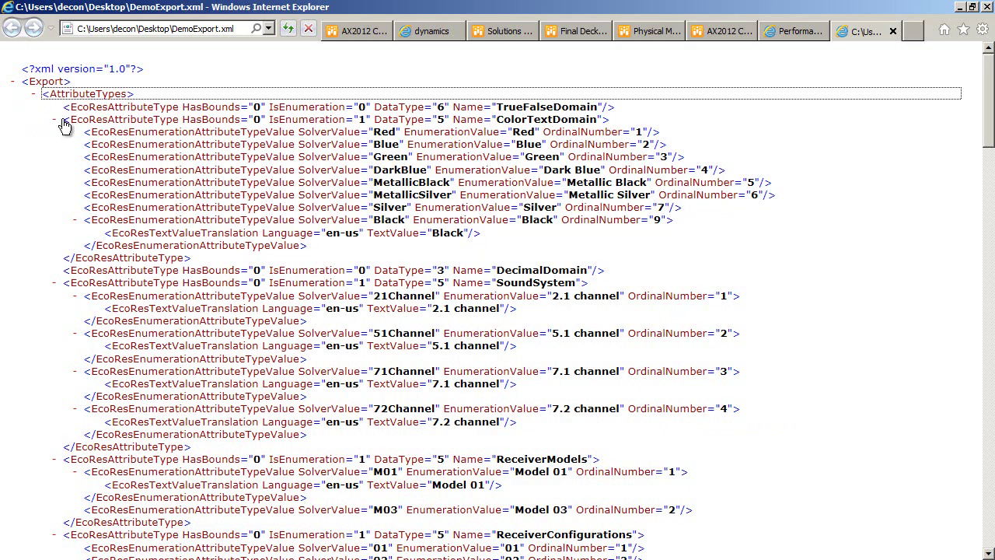
left_click(513, 124)
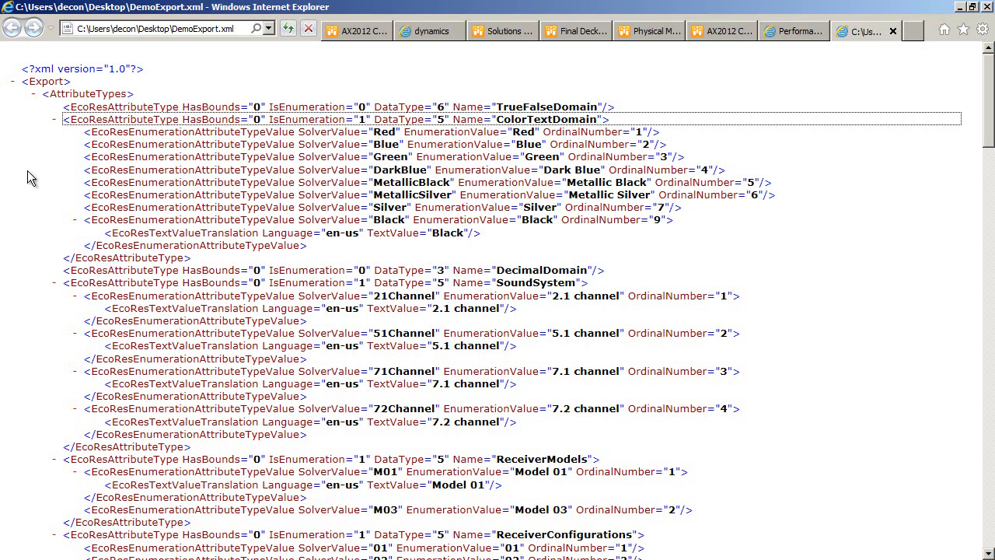
left_click(53, 119)
left_click(34, 94)
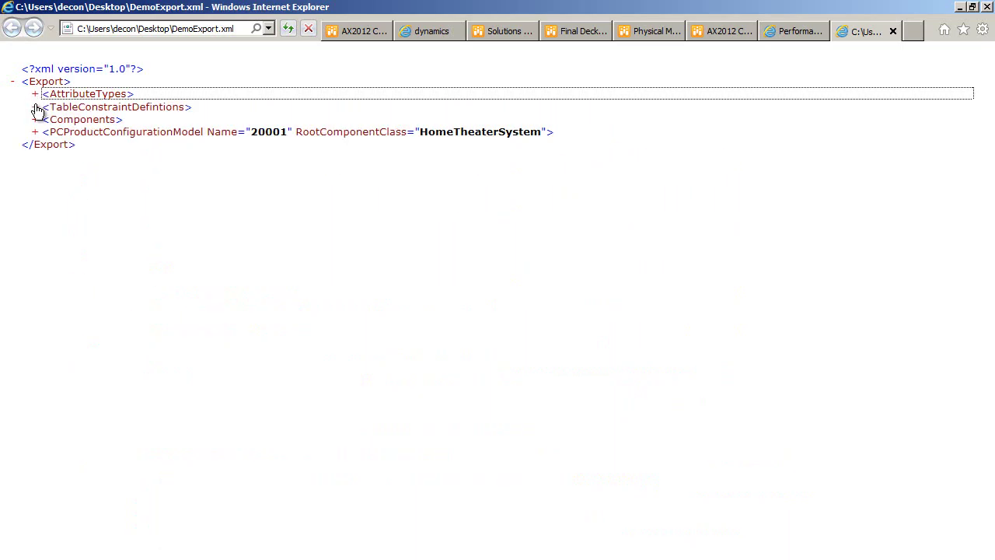
Step: Expand the TableConstraintDefintions node to review the TVSize constraint rows, and collapse it again
left_click(34, 106)
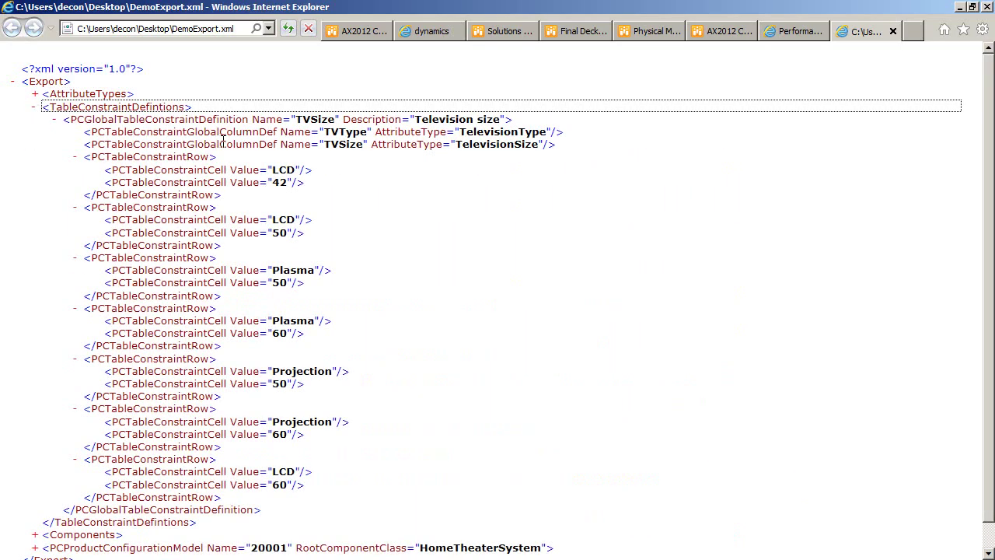
scroll(385, 211, "down", 1)
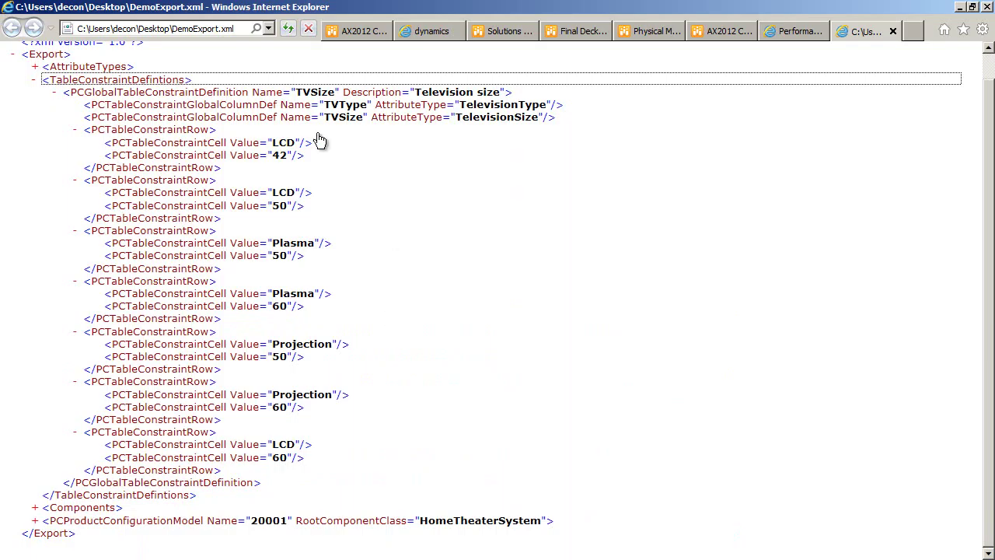
left_click(34, 80)
Step: Expand the Components node, collapse each component class from Receiver to HomeTheaterSystem to review the class list, and close the node
left_click(34, 119)
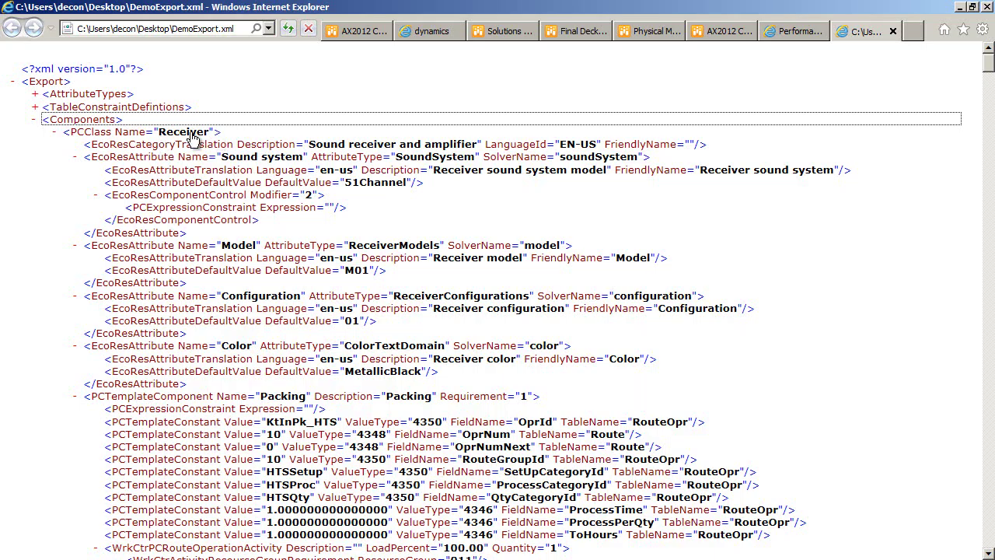
left_click(52, 133)
left_click(55, 145)
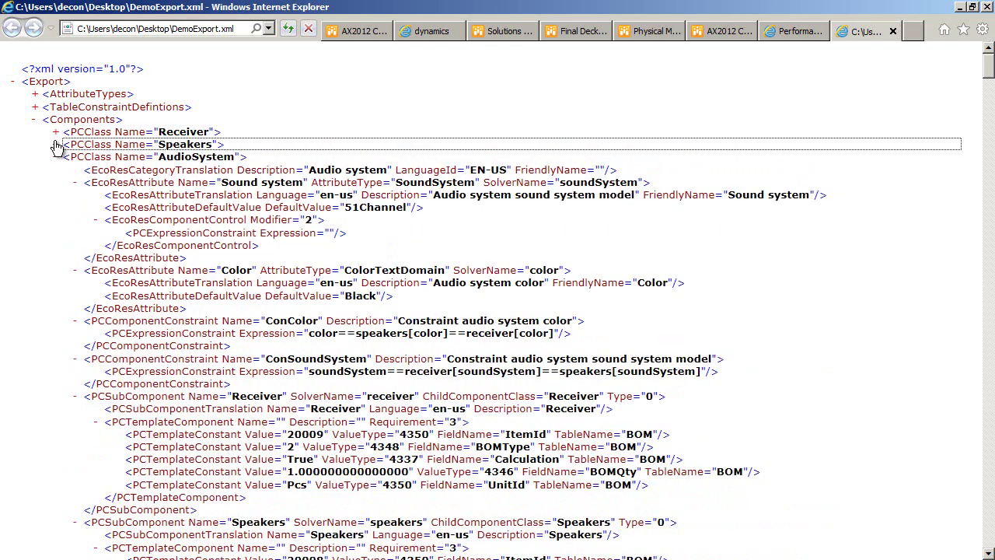
left_click(54, 158)
left_click(55, 171)
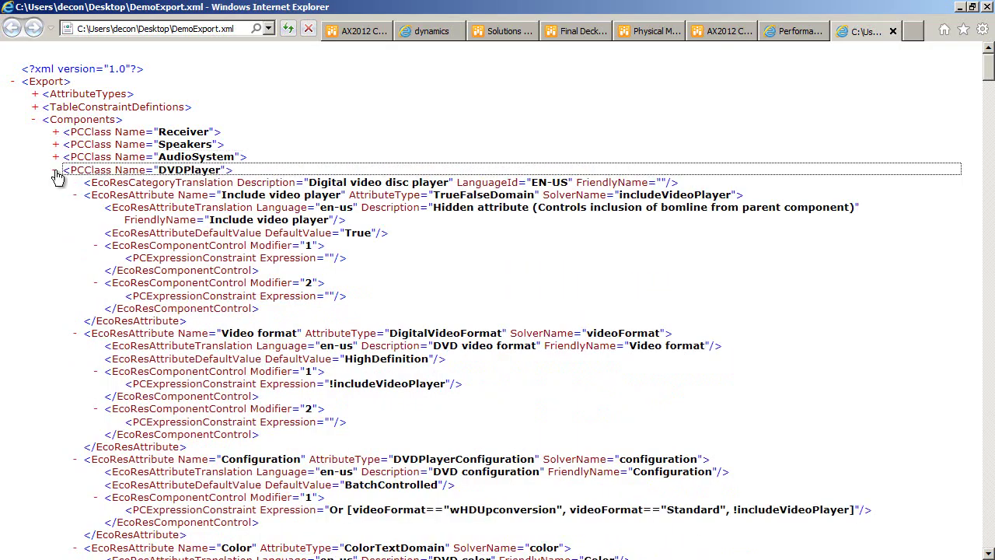
left_click(57, 183)
left_click(58, 195)
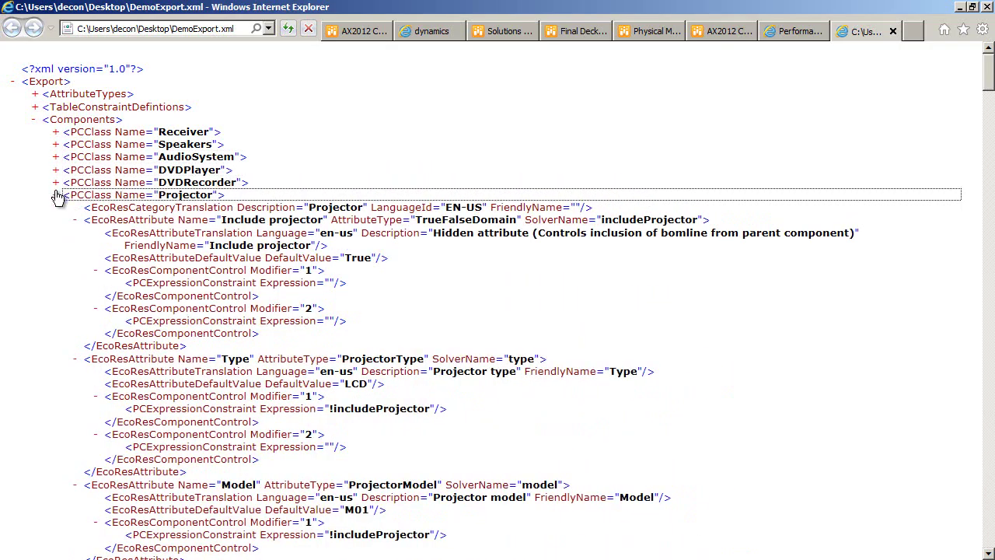
scroll(56, 192, "down", 2)
left_click(54, 134)
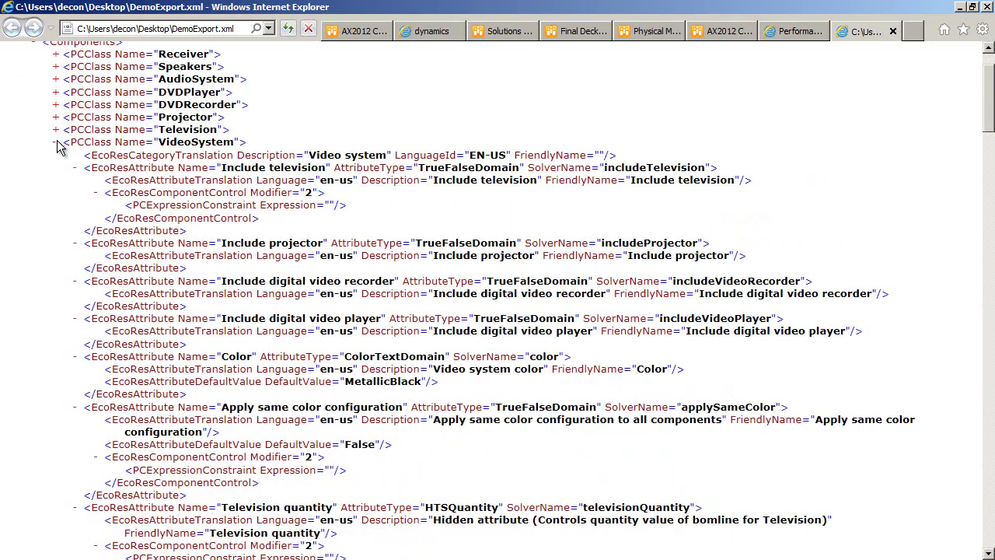
left_click(55, 143)
left_click(59, 158)
left_click(218, 169)
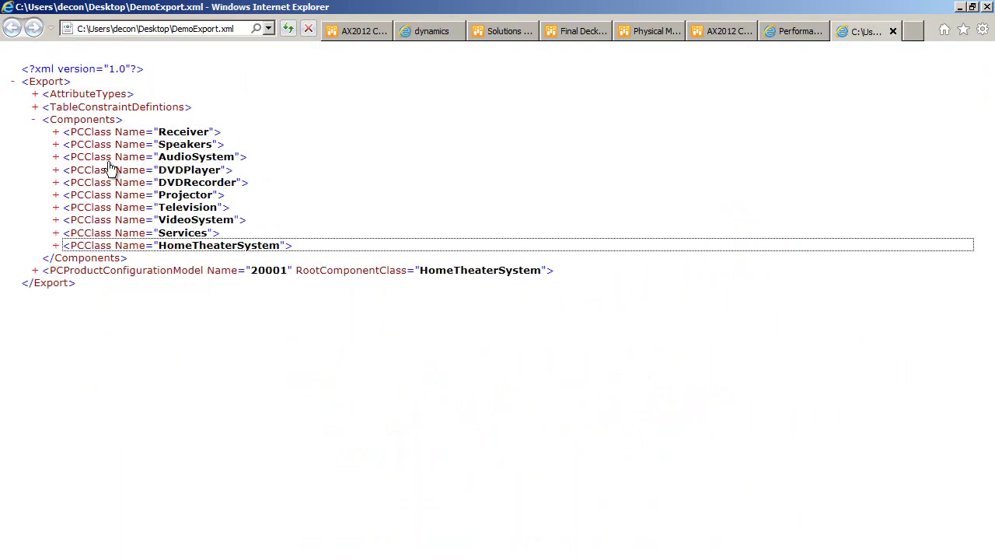
left_click(33, 119)
Step: Expand the PCProductConfigurationModel node for 20001 and collapse the first attribute groups under the Speakers subcomponent
left_click(33, 132)
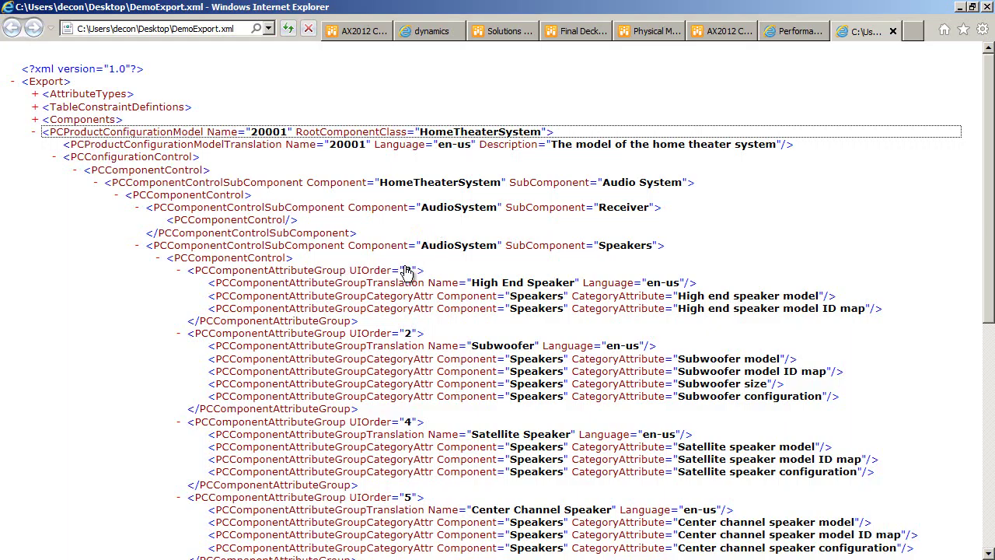
left_click(275, 274)
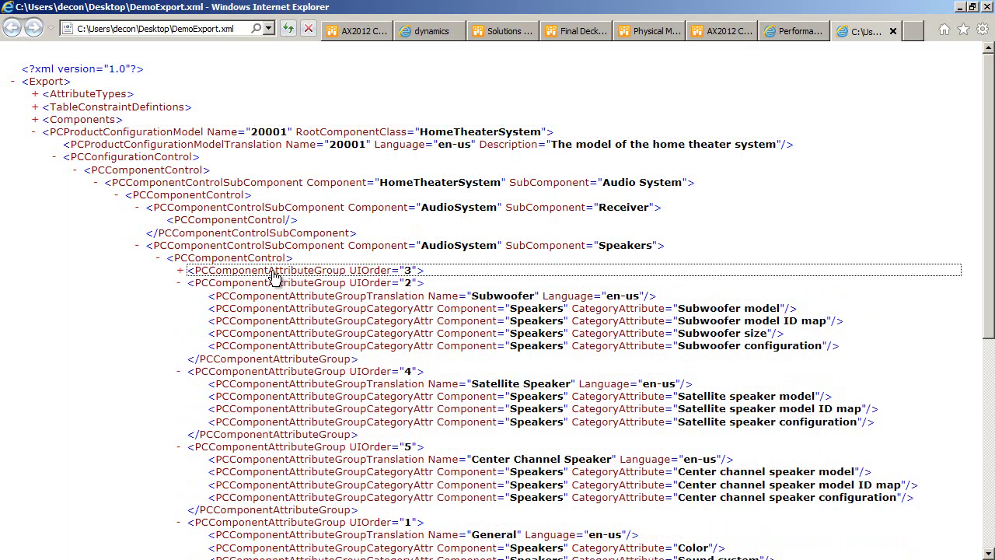
left_click(224, 286)
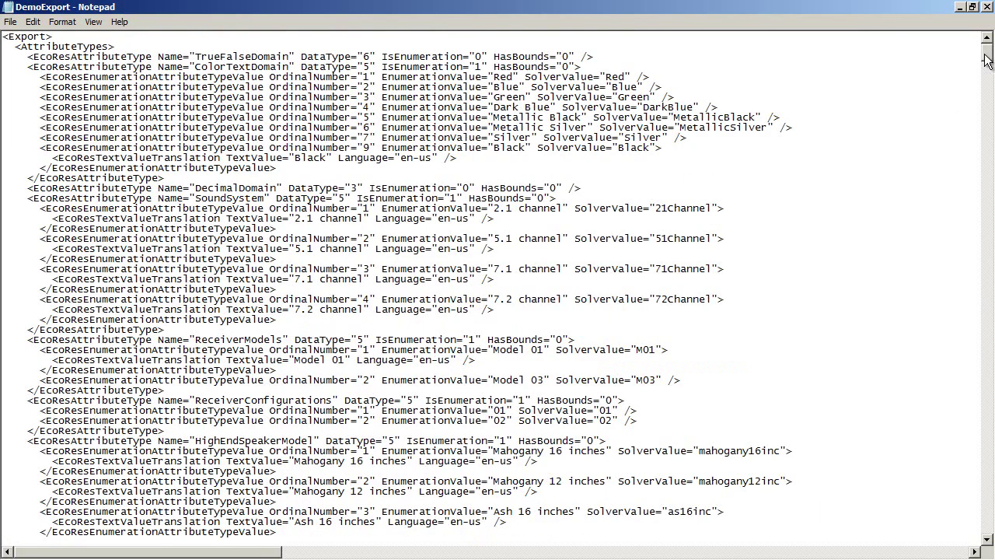
Step: Look through the DemoExport file in Notepad from beginning to end and return to its start
left_click_drag(988, 54, 984, 529)
scroll(266, 145, "up", 10)
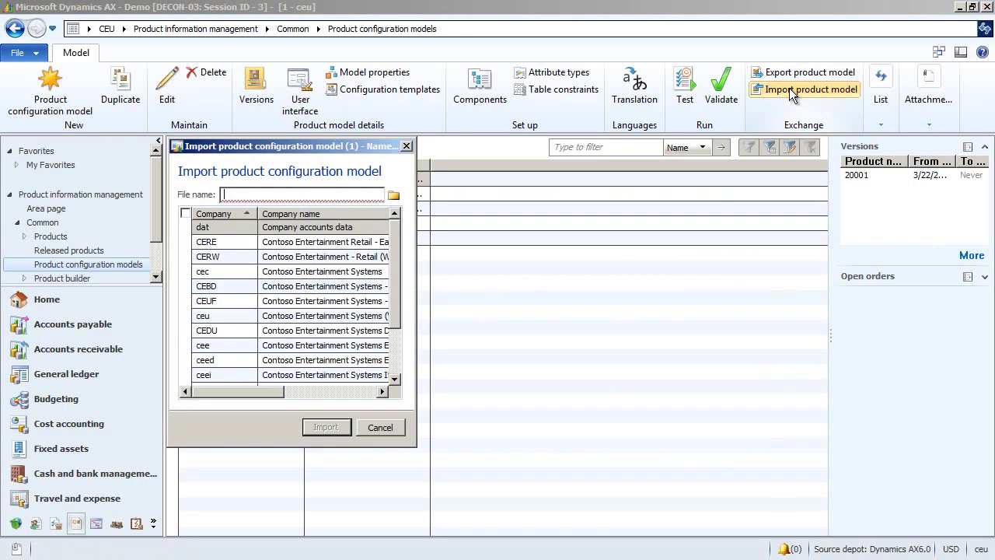
Step: Back in Dynamics AX, import DemoExport.xml as a product configuration model for company ceu, Contoso Entertainment Systems (West)
left_click(394, 196)
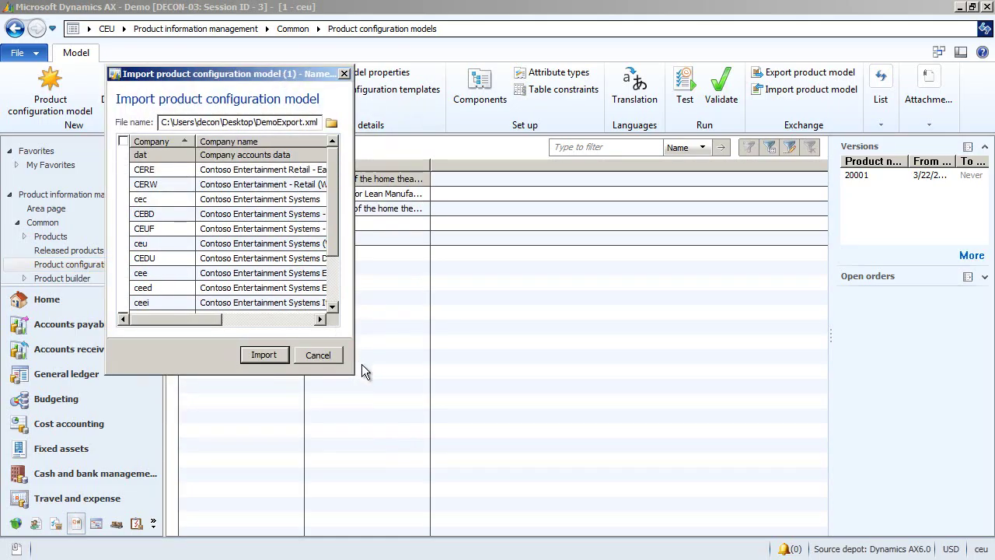
left_click_drag(355, 374, 516, 461)
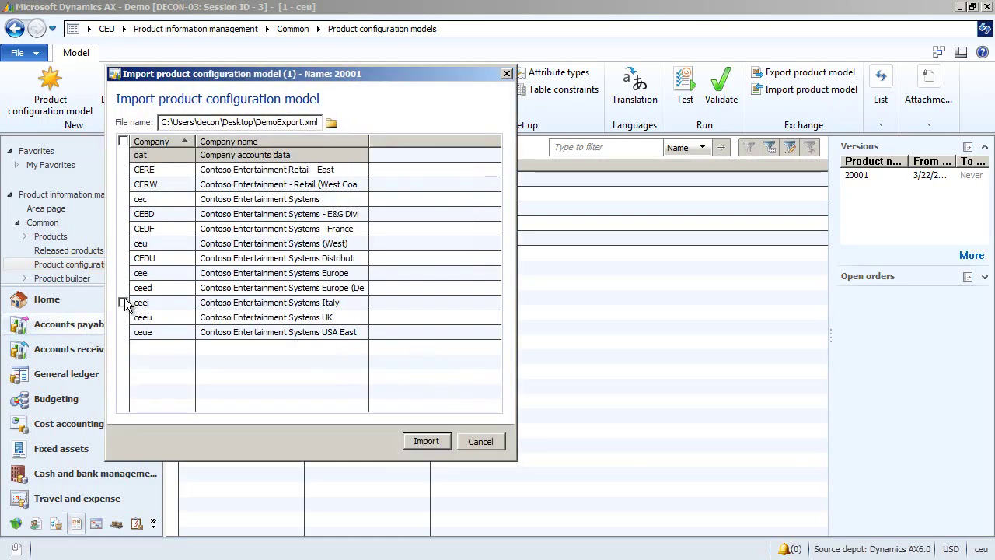
left_click(123, 244)
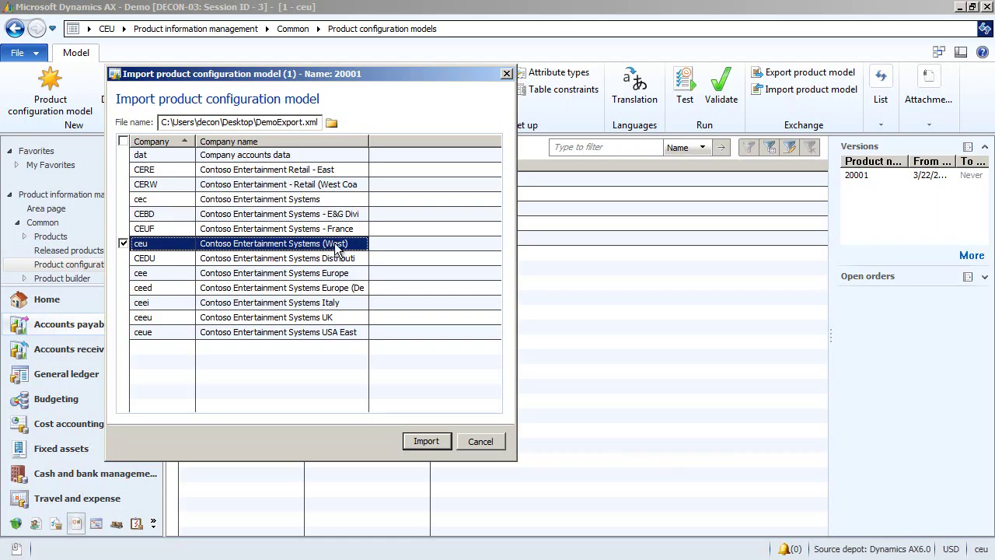
left_click(436, 440)
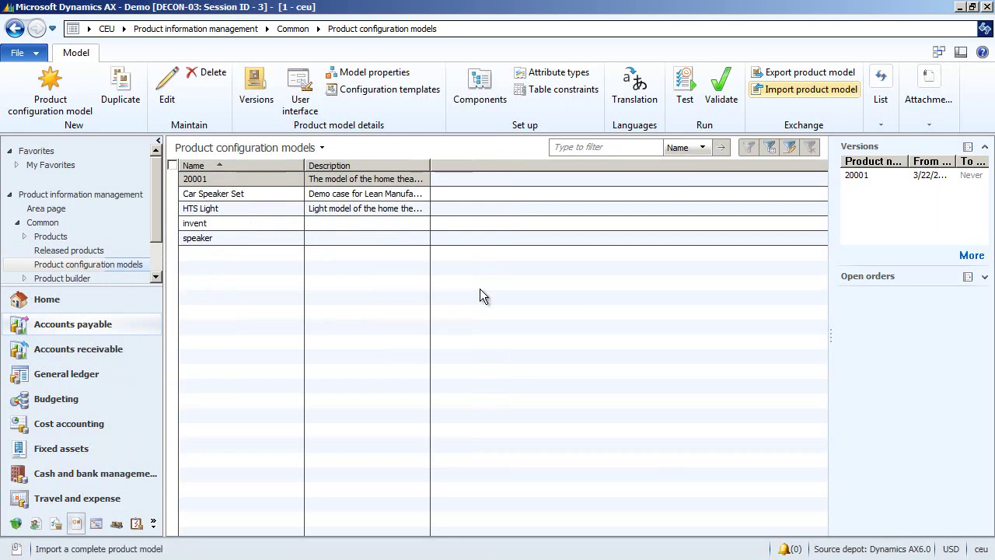
Step: Open the imported Demo20001 model for editing and review its attributes, constraints and subcomponents
left_click(257, 211)
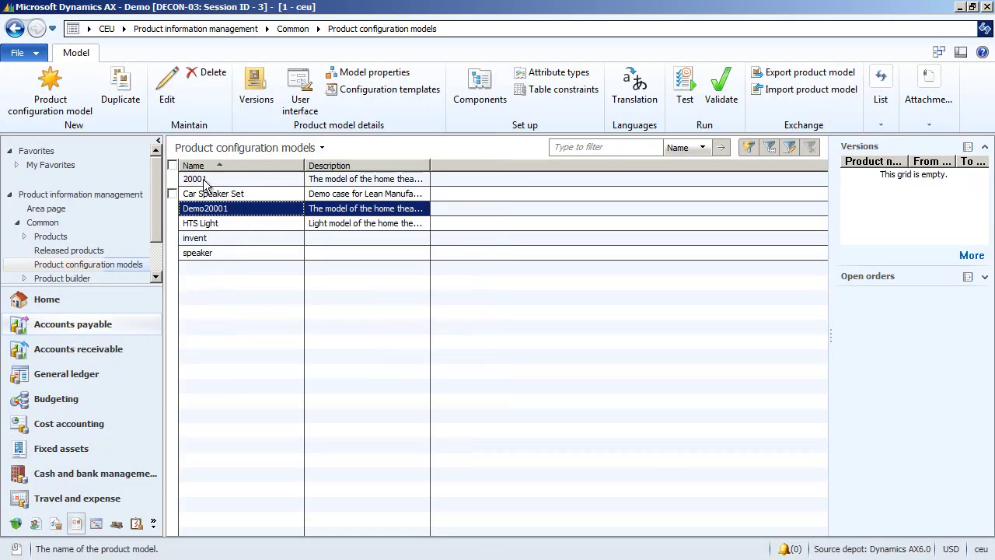
left_click(164, 82)
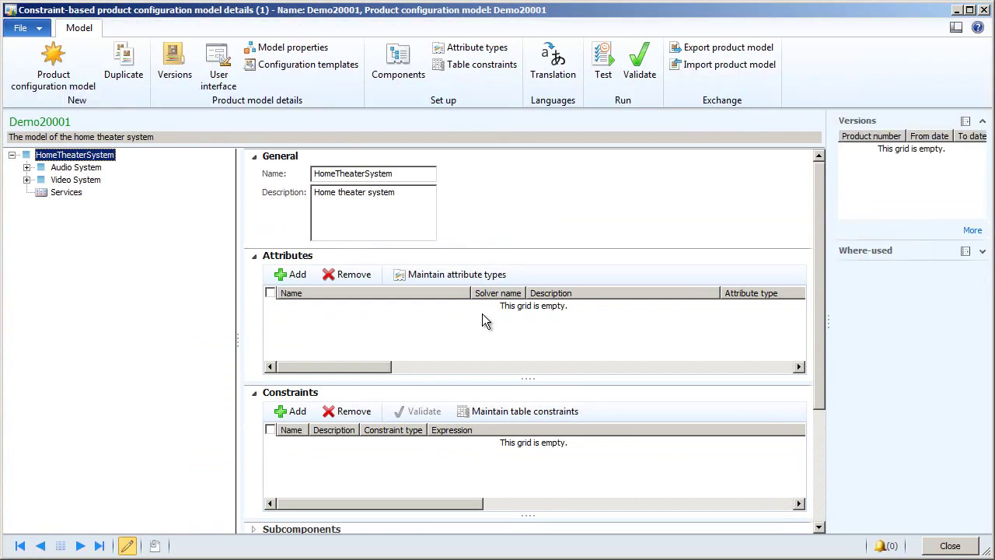
left_click_drag(816, 196, 822, 300)
left_click(365, 366)
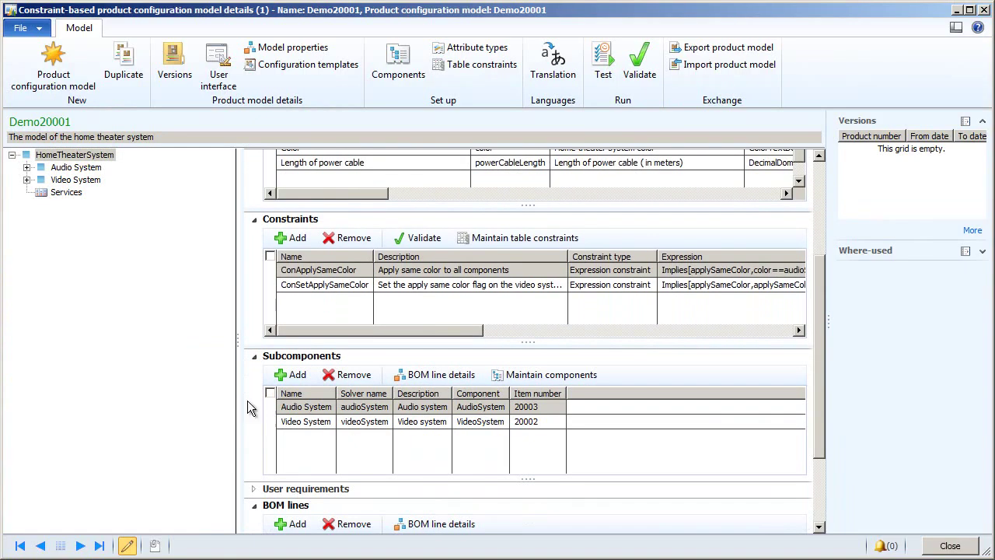
Step: Test the Demo20001 model by viewing the Video player, Video recorder and Projector pages, and close the test and model details
left_click(605, 66)
left_click(304, 249)
left_click(308, 264)
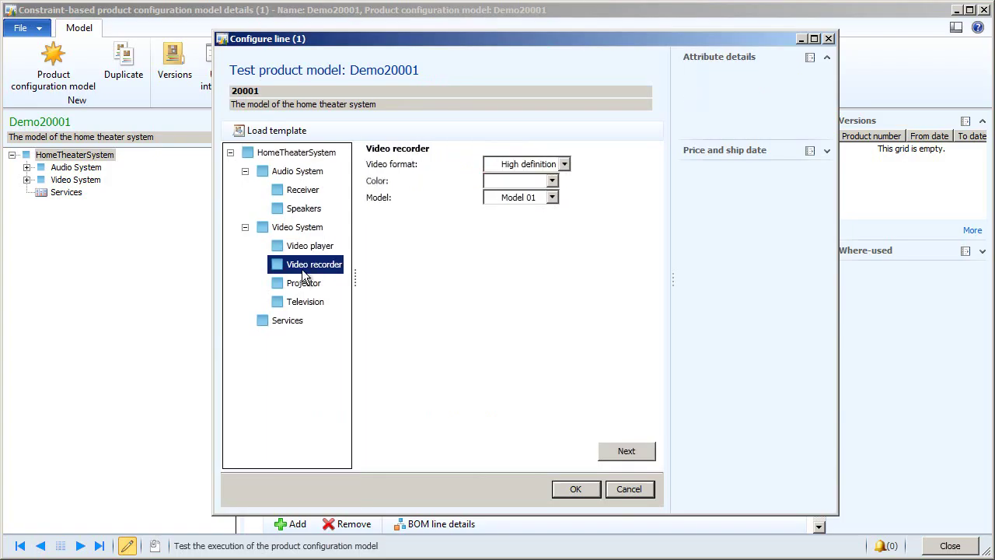
left_click(301, 283)
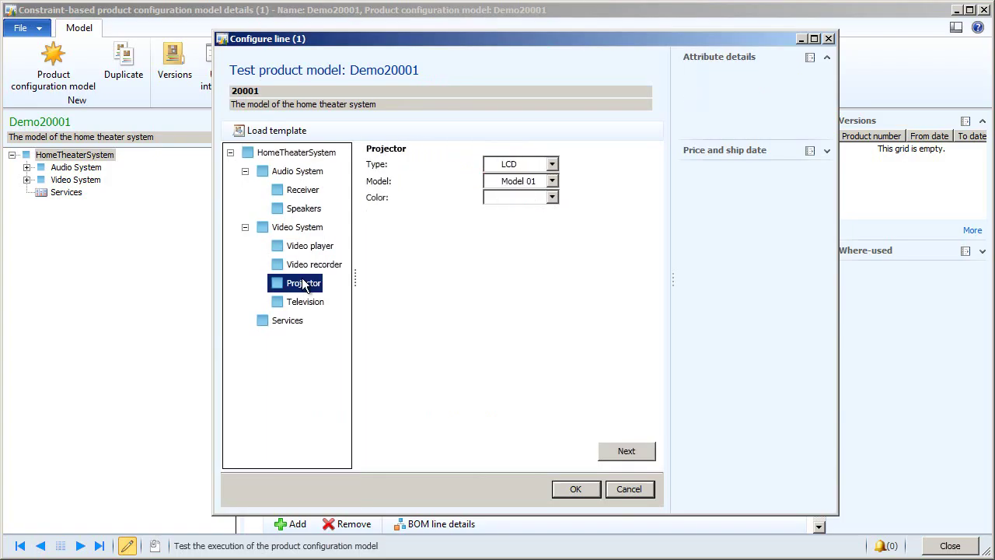
left_click(827, 39)
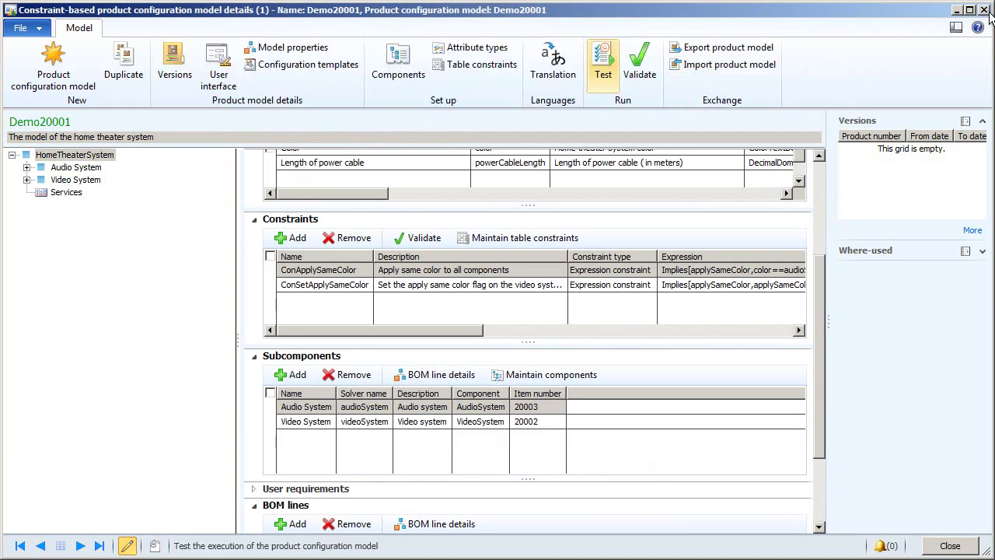
left_click(984, 10)
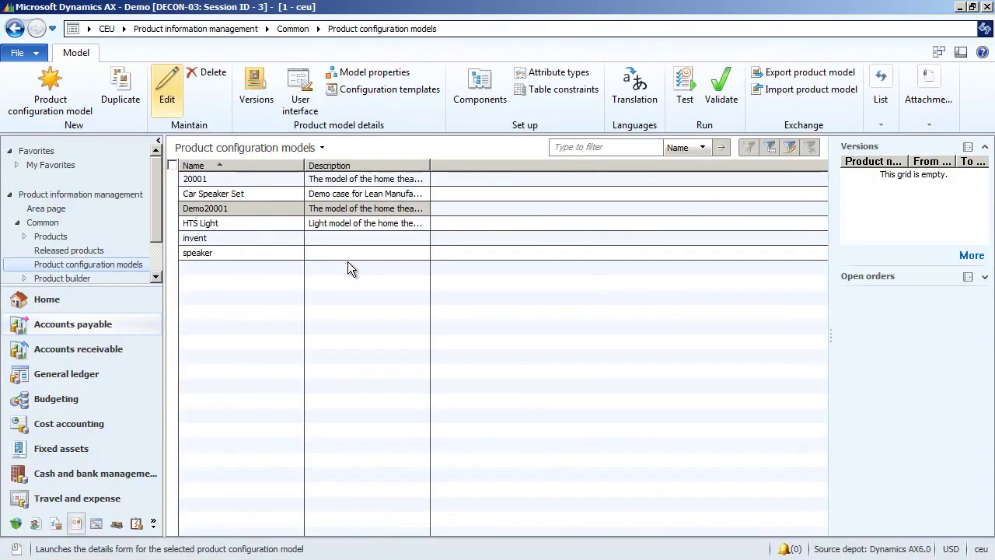
Step: Open the original 20001 model, view its Video System and Audio System components, and close the details
left_click(262, 181)
left_click(166, 89)
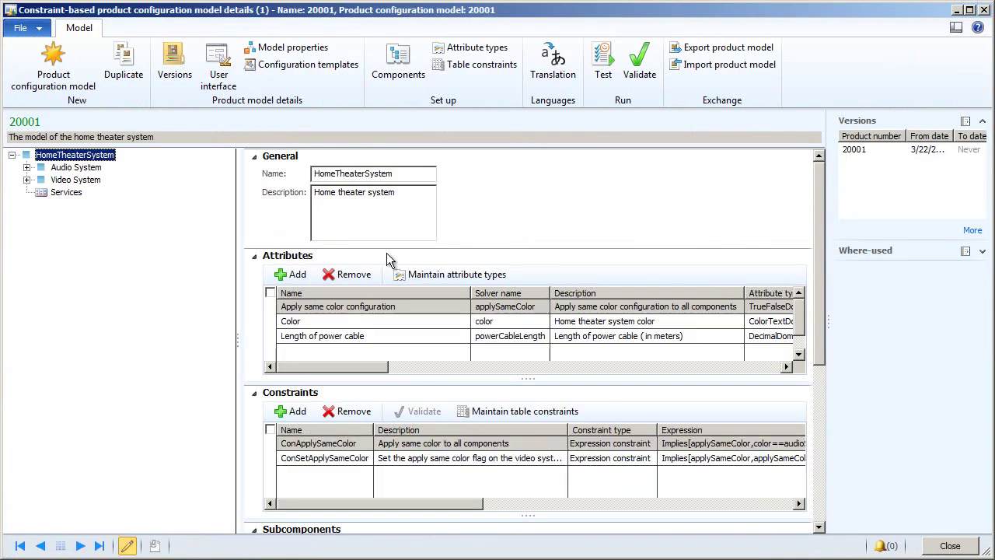
left_click(70, 179)
left_click(65, 168)
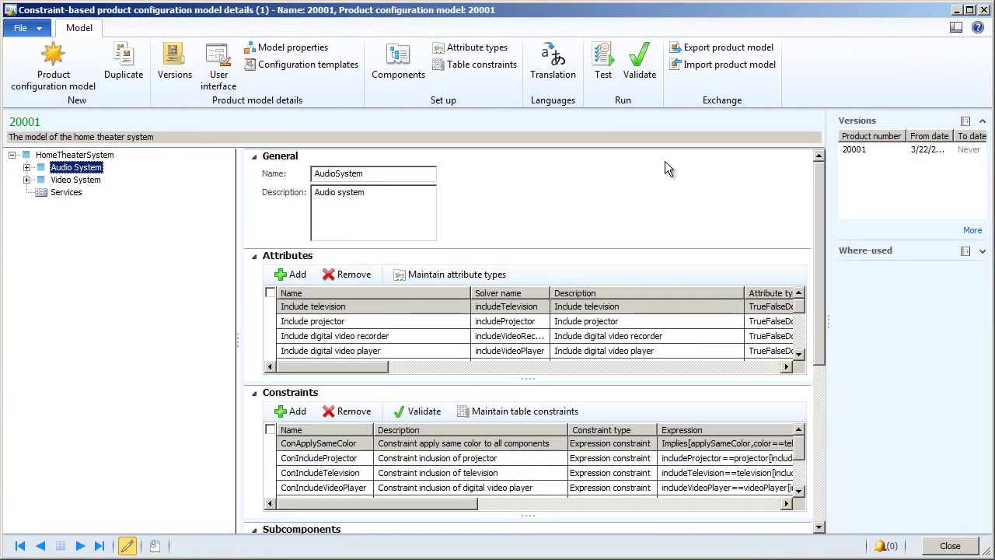
left_click(987, 10)
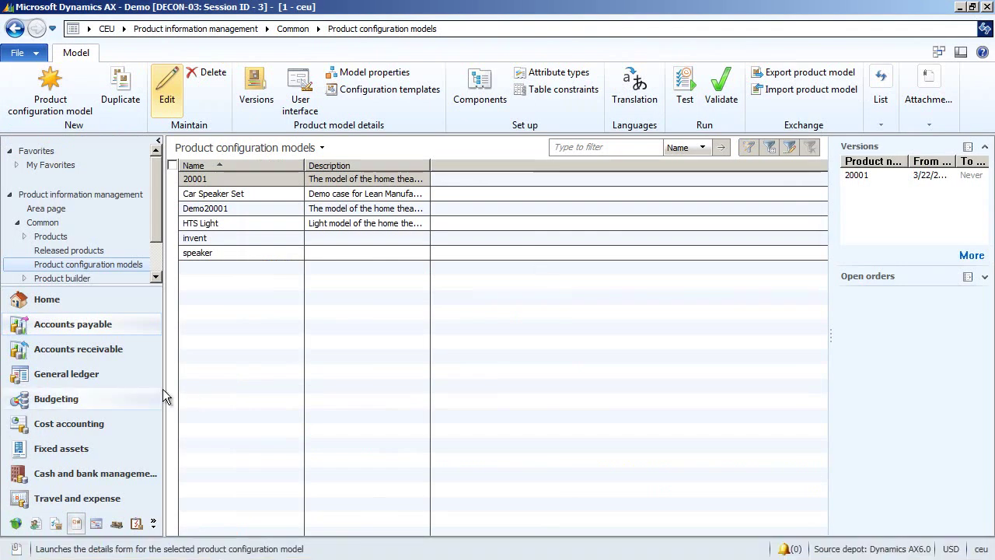